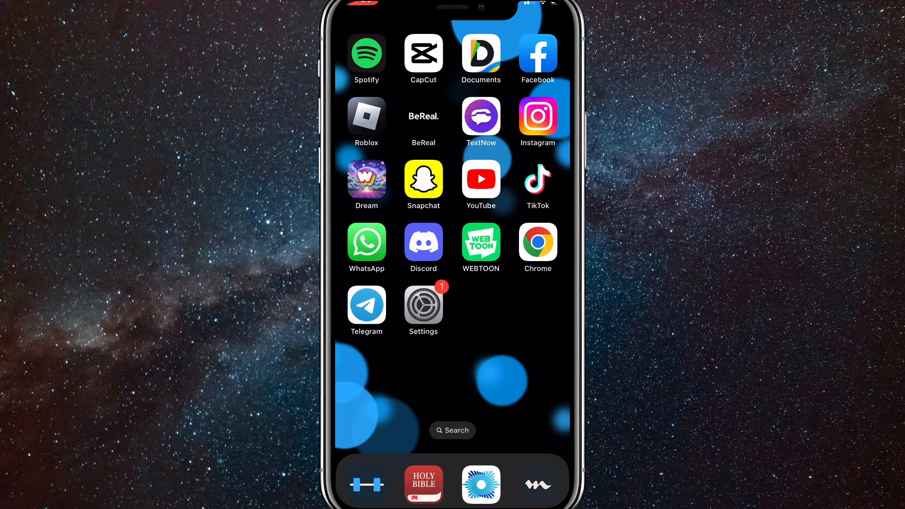
- Launch Snapchat, go to the Stories feed and reach your own profile via the Bitmoji avatar
{"action": "left_click", "coordinate": [424, 179]}
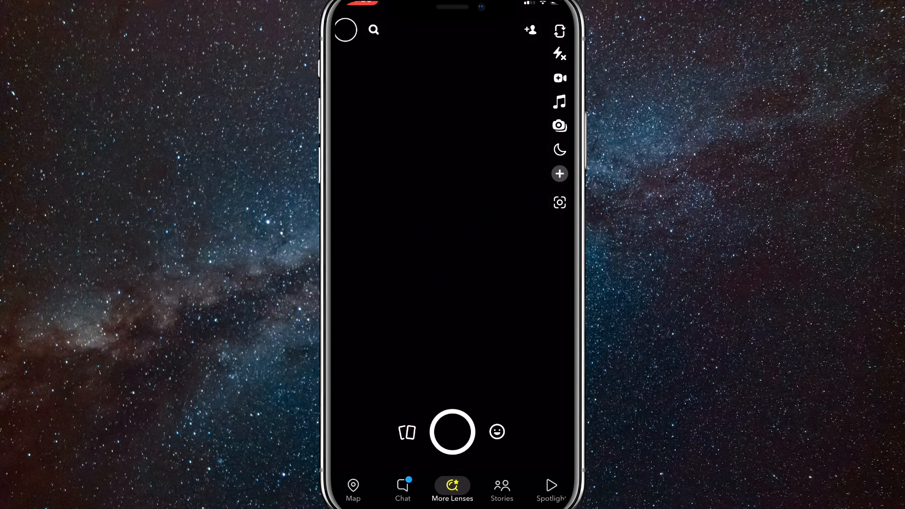
{"action": "left_click", "coordinate": [502, 488]}
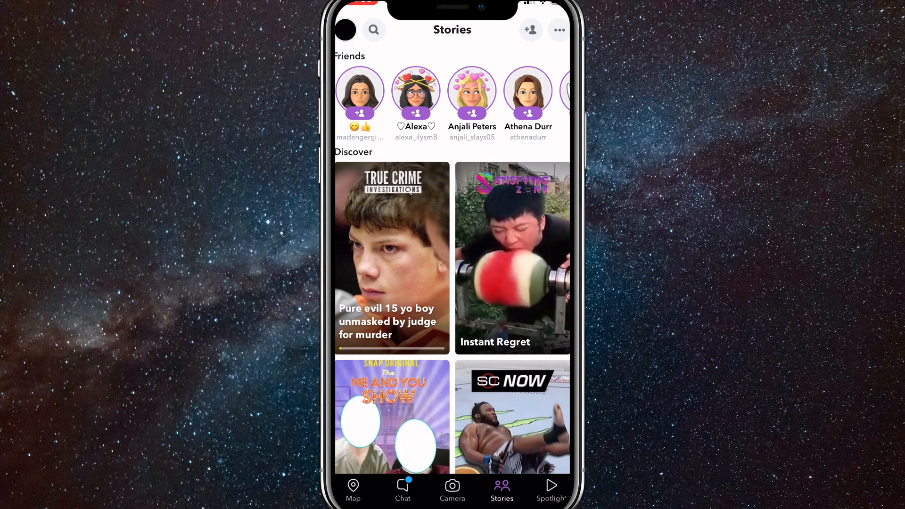
{"action": "left_click", "coordinate": [346, 29]}
{"action": "scroll", "coordinate": [452, 283], "scroll_direction": "down", "scroll_amount": 3}
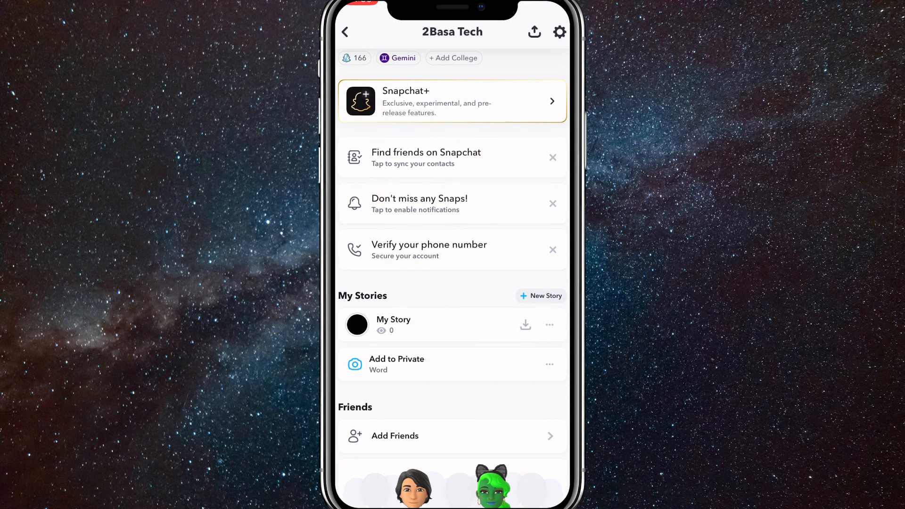
- Play My Story and choose Save Snap from its three-dot menu, prompting iOS photo access
{"action": "left_click", "coordinate": [357, 324]}
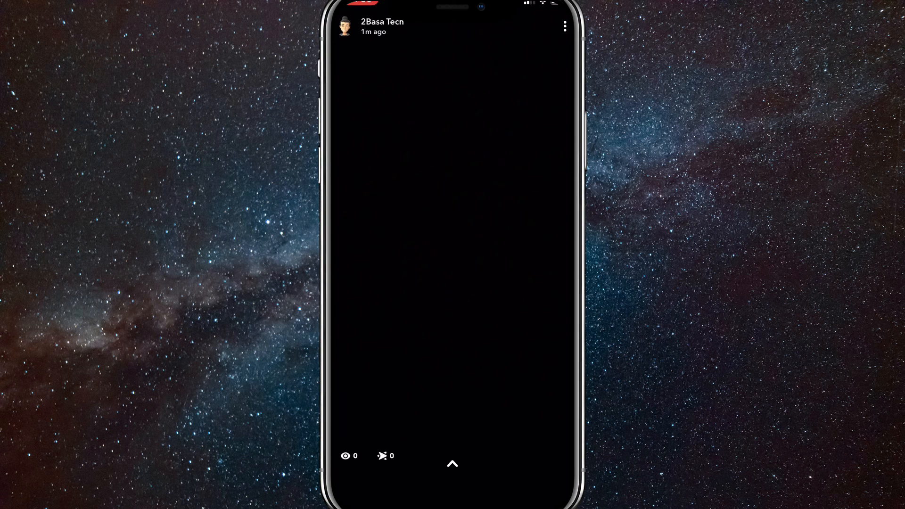
{"action": "left_click", "coordinate": [564, 26]}
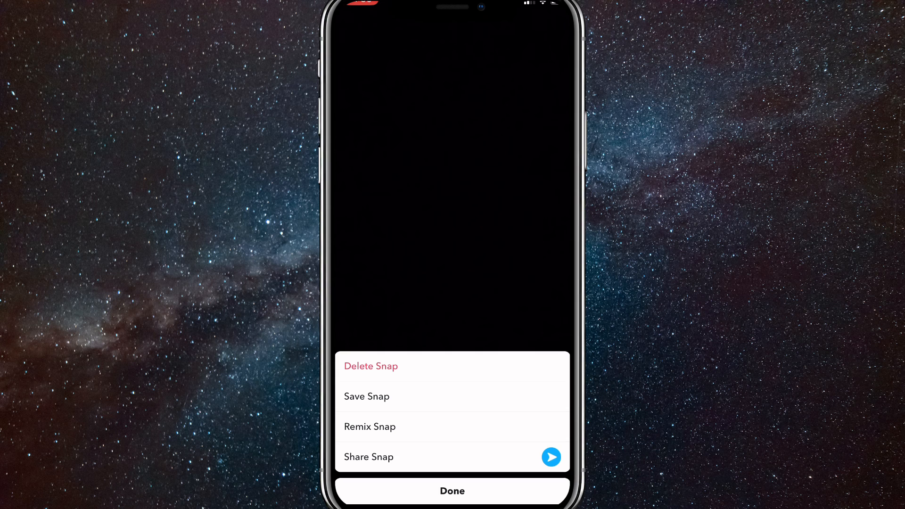
{"action": "left_click", "coordinate": [366, 396]}
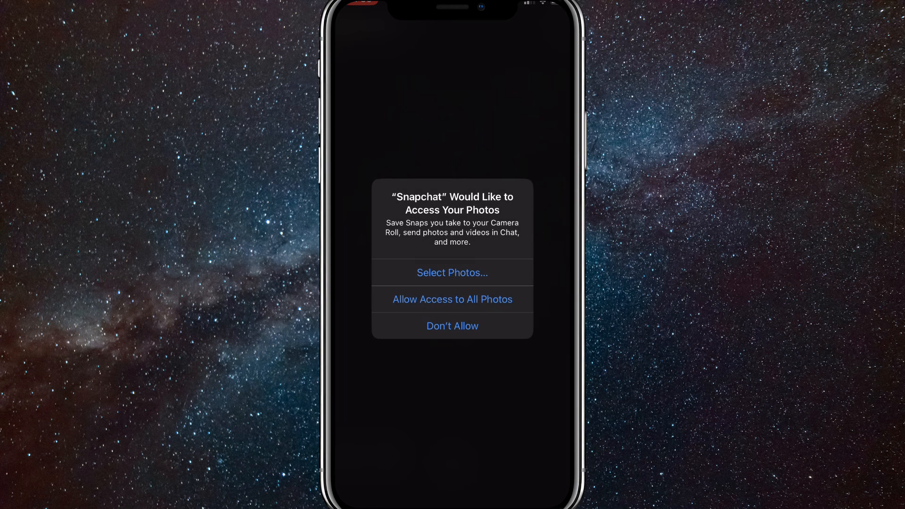